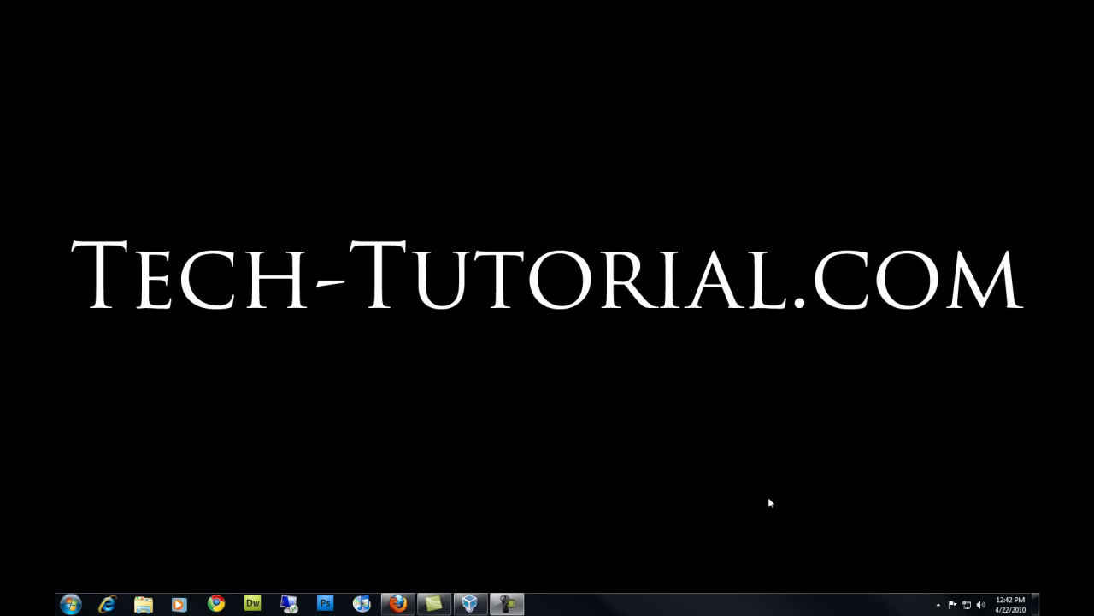
# - Restore the Sun VirtualBox manager window from the taskbar
pyautogui.click(473, 609)
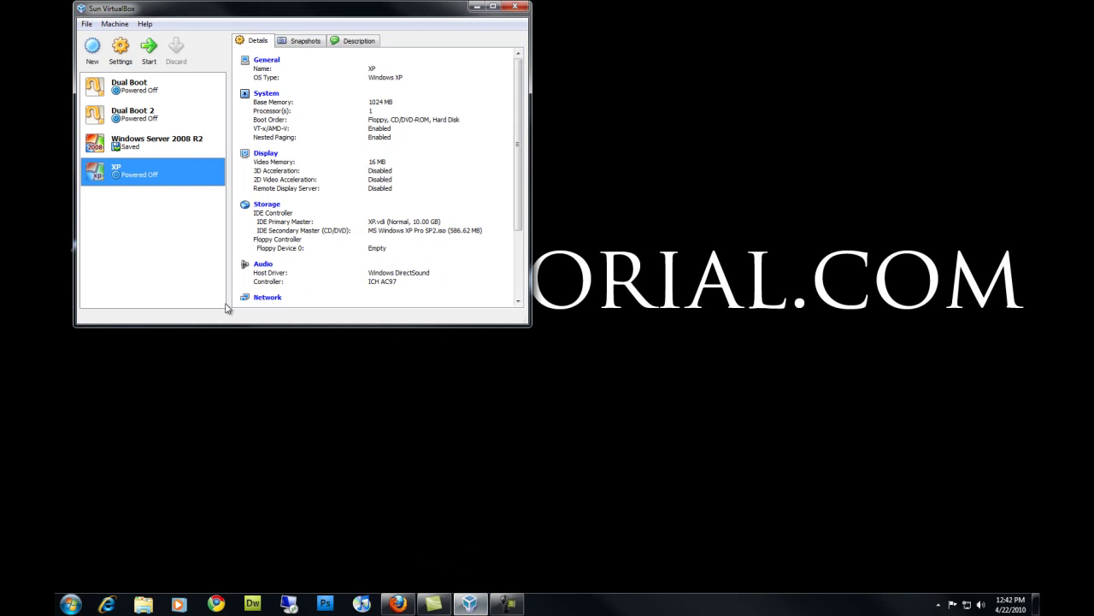
# - Launch the XP virtual machine and continue past the Setup welcome screen
pyautogui.doubleClick(144, 174)
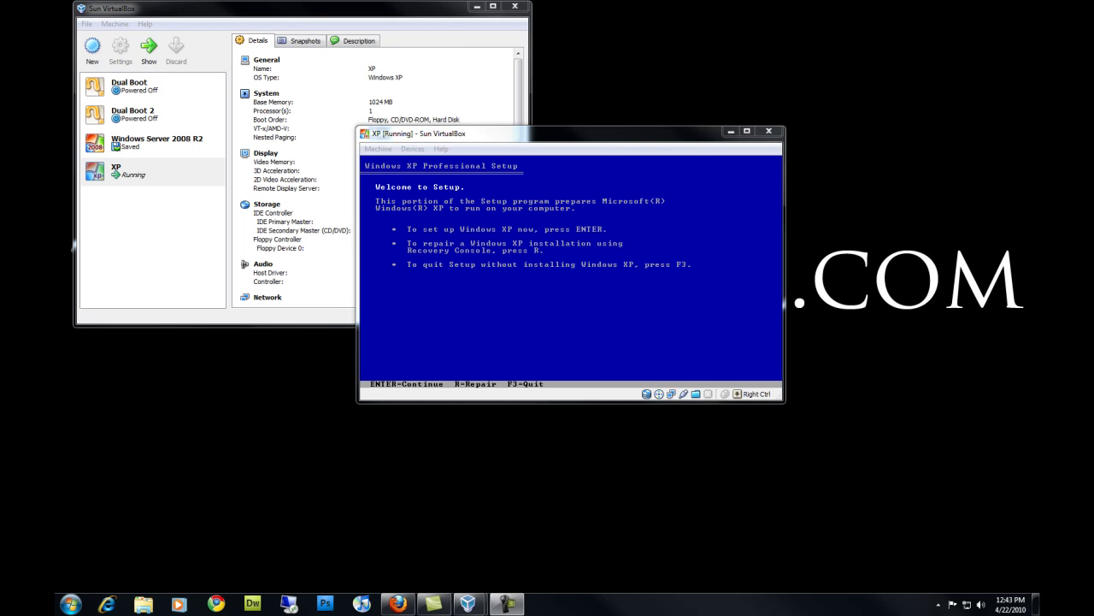
pyautogui.click(752, 264)
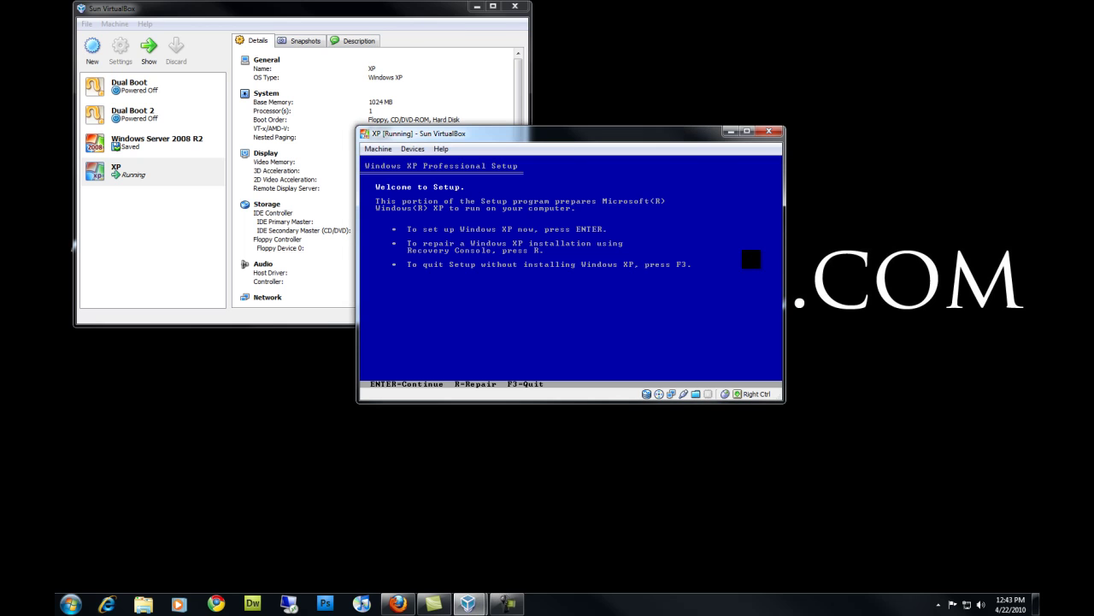
pyautogui.press('Return')
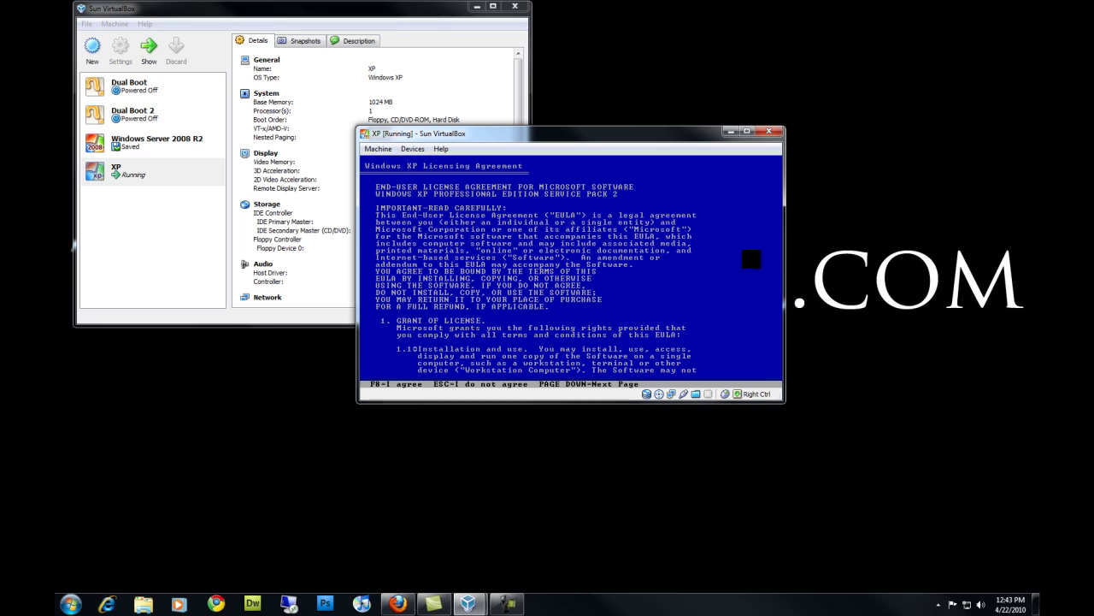
# - Agree to the Windows XP Professional licence with F8
pyautogui.press('F8')
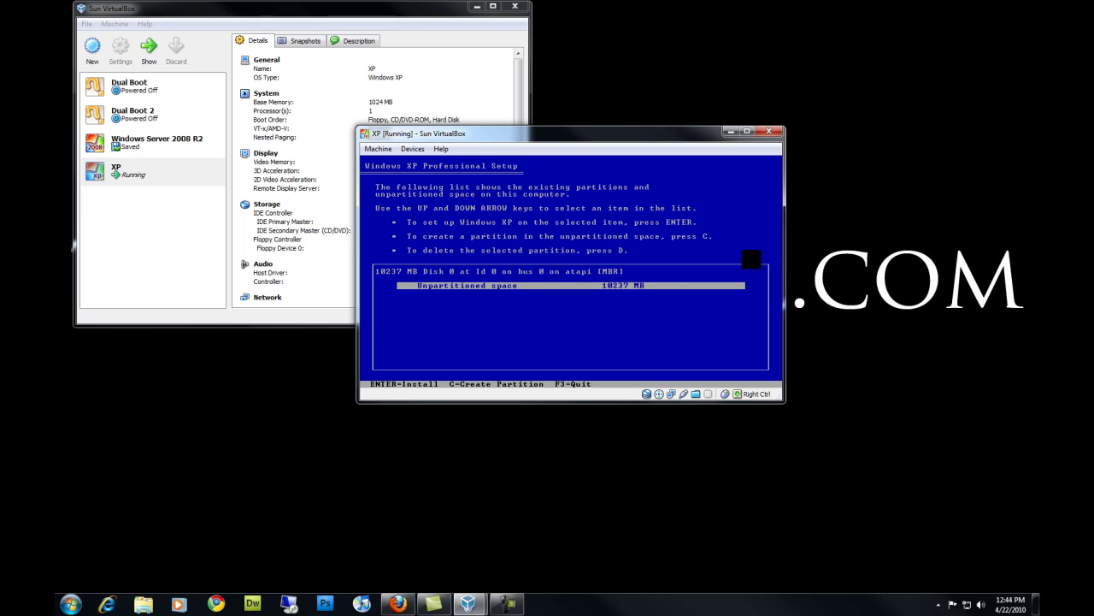
# - Install XP into the unpartitioned space, formatting the partition with NTFS
pyautogui.press('Return')
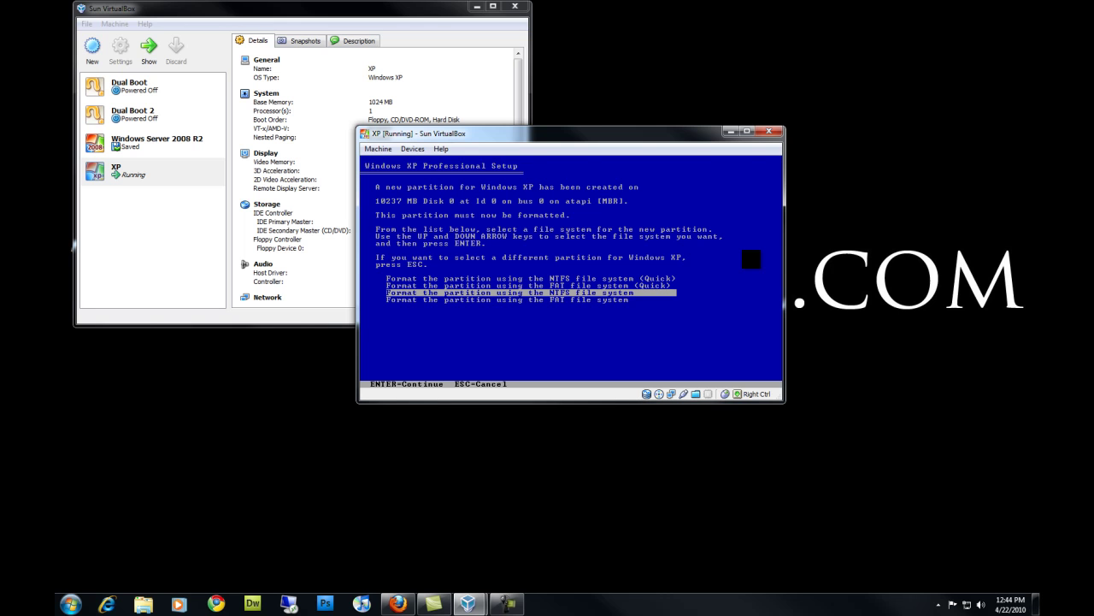
pyautogui.press('Return')
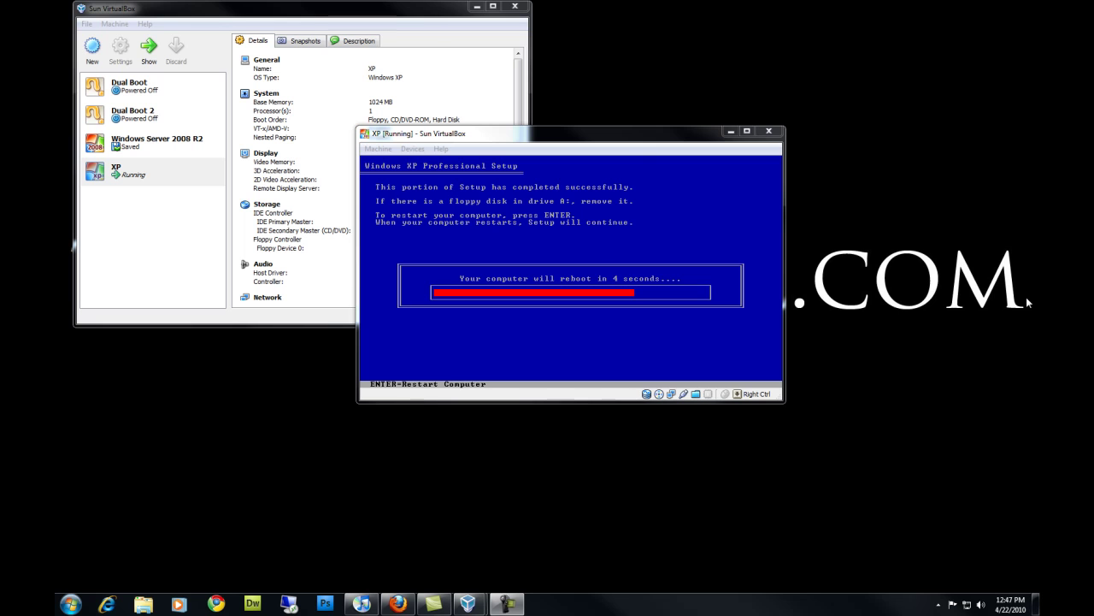
# - Focus the VM window and wait for the reboot into graphical Setup
pyautogui.click(753, 321)
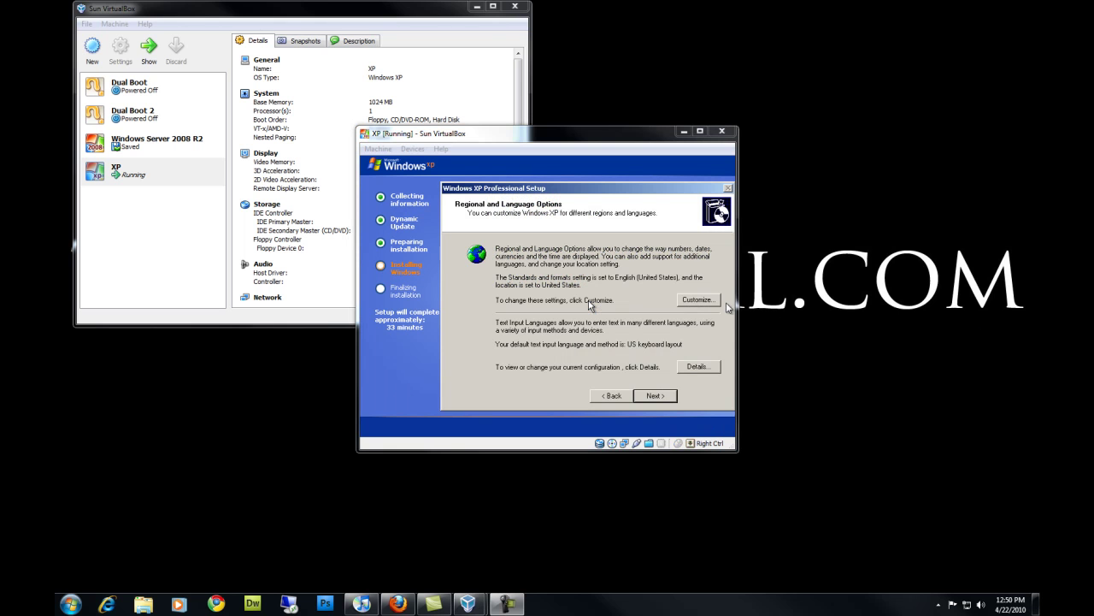
# - Keep default regional options, then enter the user's name and organization 'Tech-Tutorial.com'
pyautogui.click(589, 300)
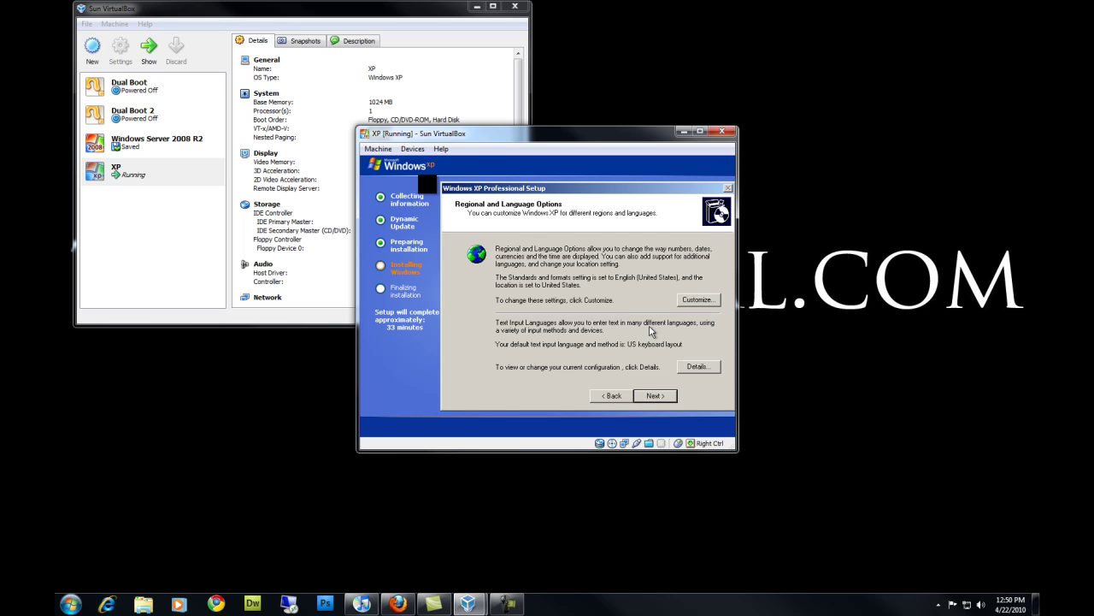
pyautogui.click(657, 395)
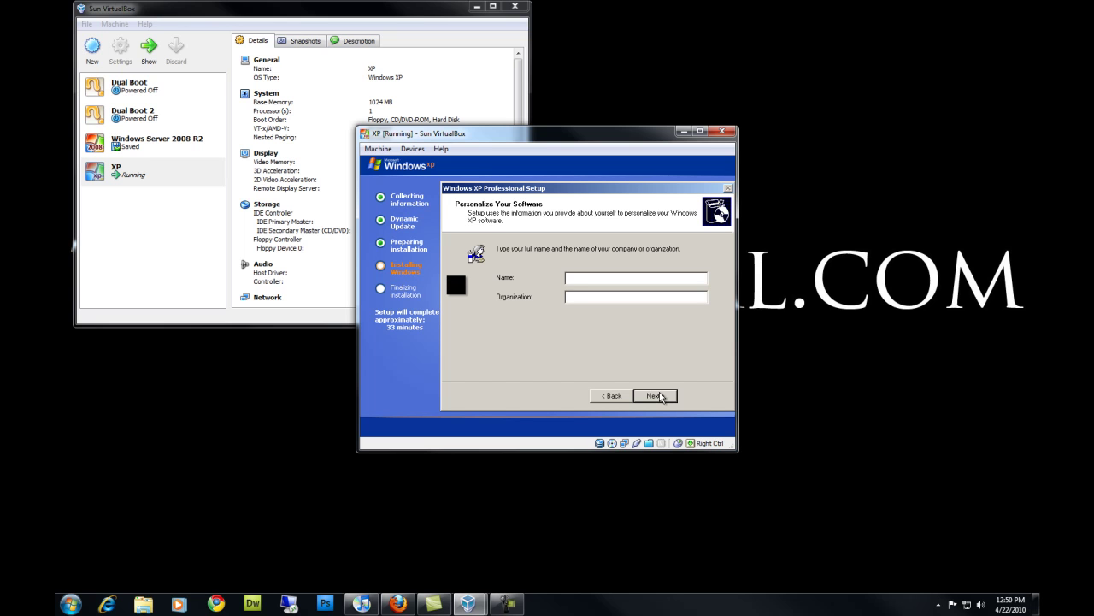
pyautogui.write('F')
pyautogui.write('lu')
pyautogui.write('Tech')
pyautogui.write('-Tuto')
pyautogui.write('rial.com')
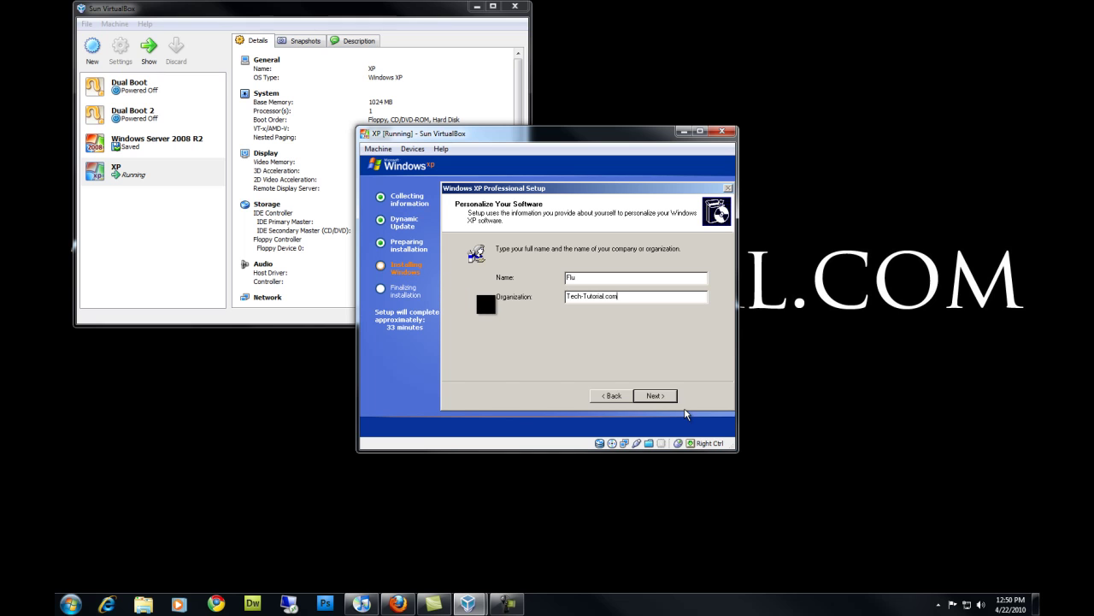
pyautogui.press('Return')
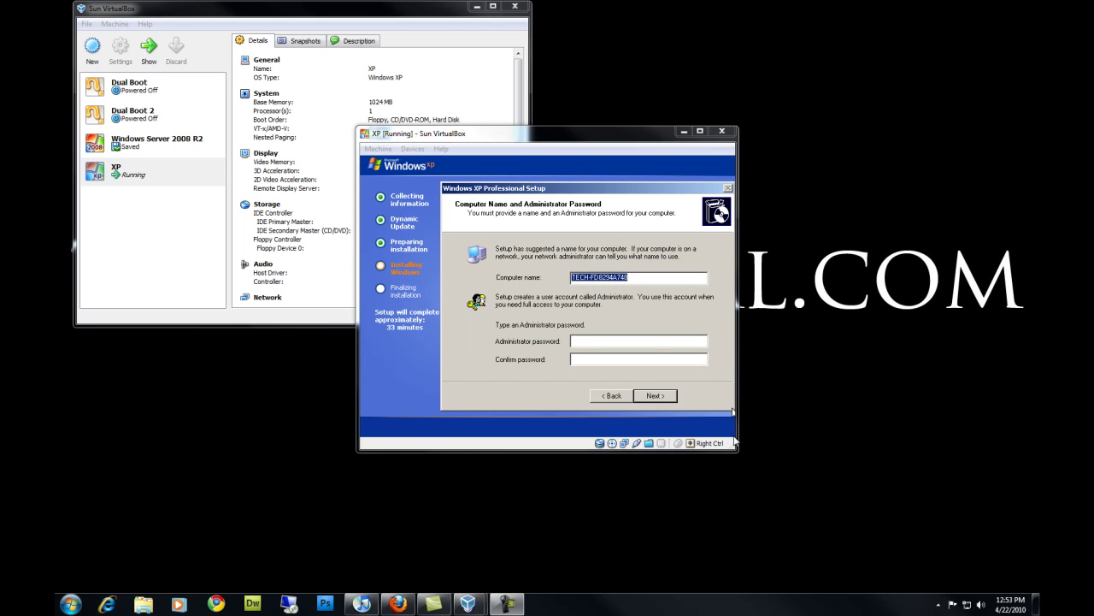
# - Rename the computer to TECH-TUTORIAL and enter the administrator password
pyautogui.click(734, 412)
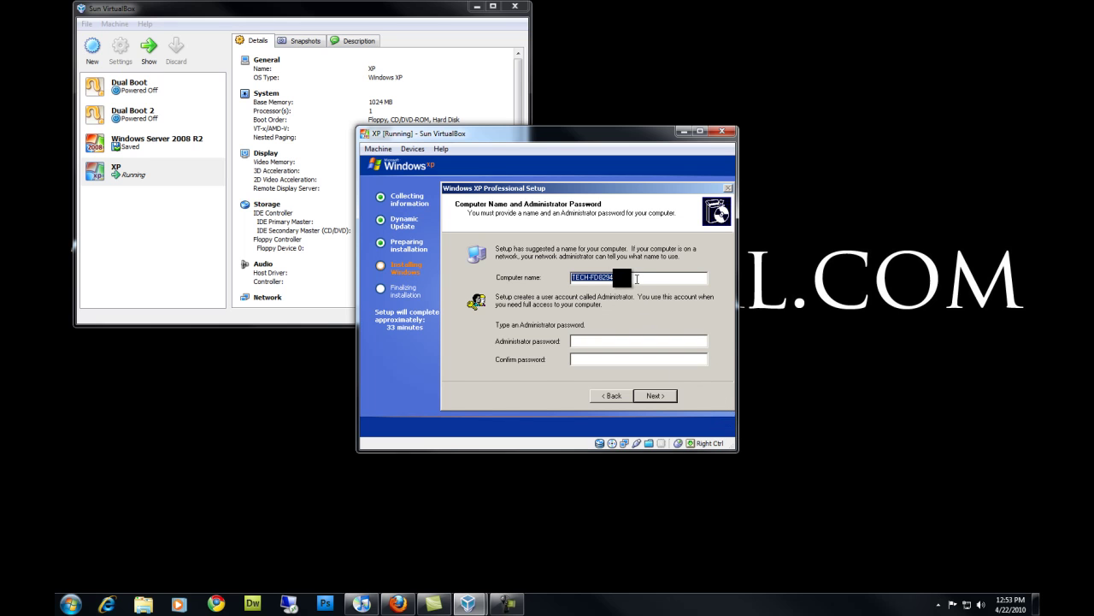
pyautogui.moveTo(636, 279); pyautogui.dragTo(591, 277)
pyautogui.write('TUTORIAL')
pyautogui.click(686, 344)
pyautogui.write('••••••••••••••')
pyautogui.click(665, 402)
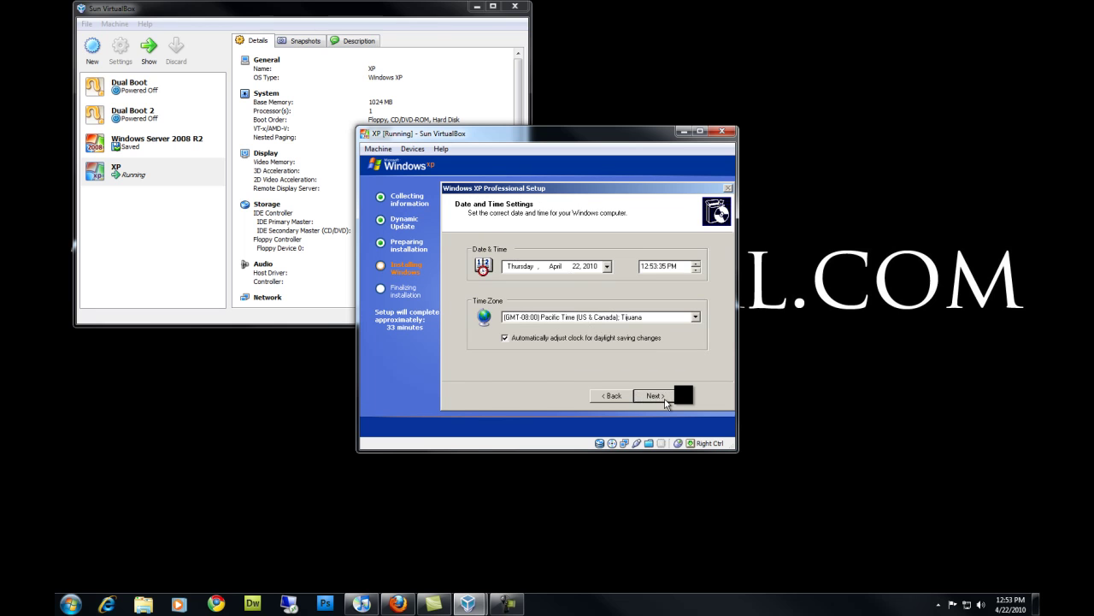
# - Set the time zone to Eastern Time (US & Canada) and accept the date and time
pyautogui.click(695, 318)
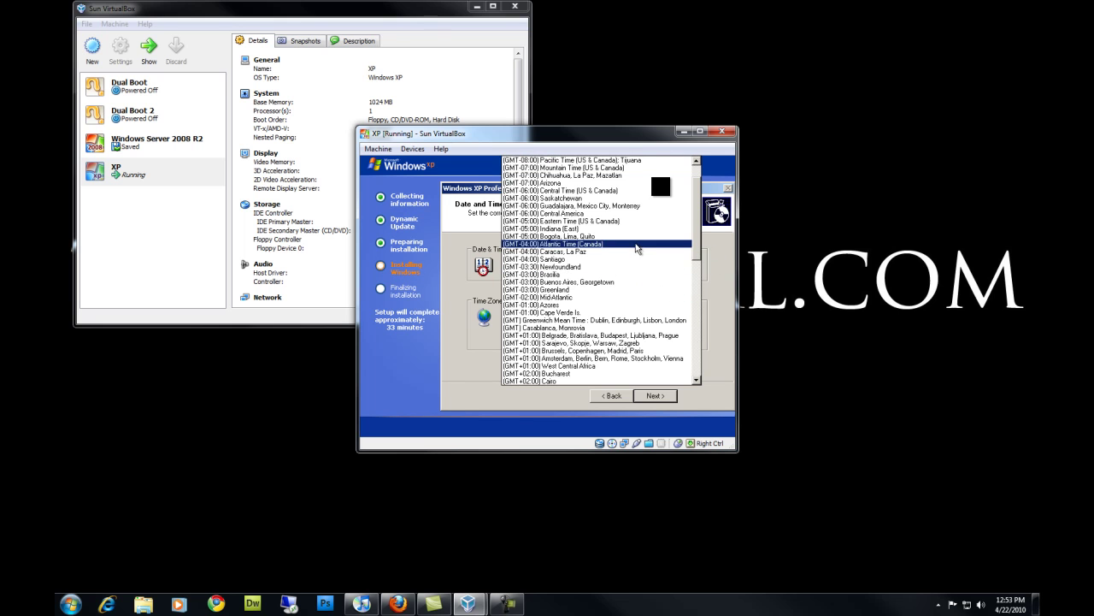
pyautogui.click(636, 220)
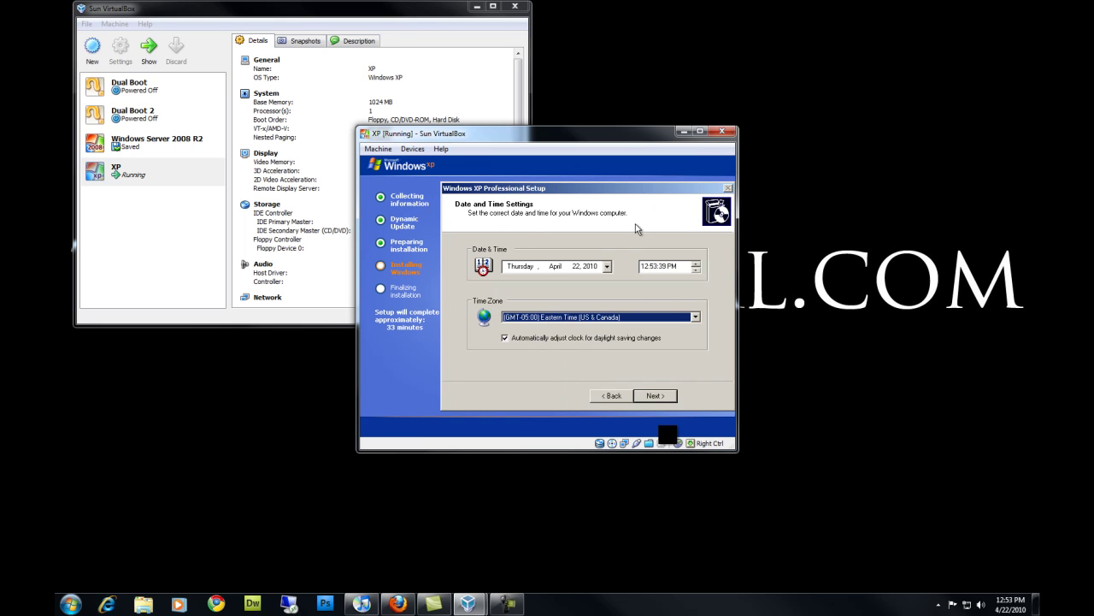
pyautogui.click(655, 396)
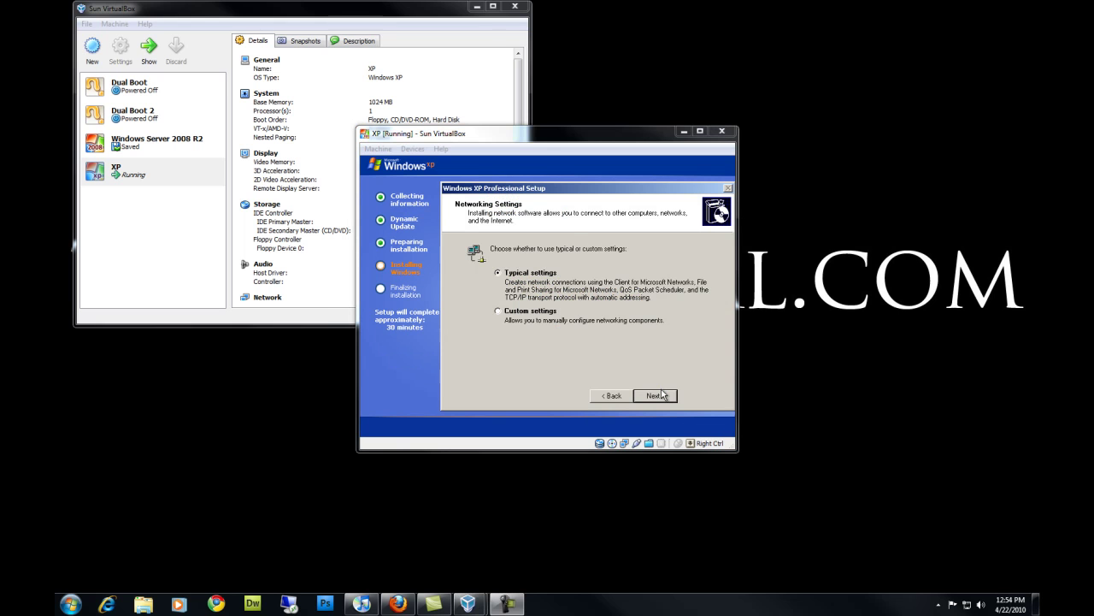
# - Keep Typical network settings and the WORKGROUP workgroup, letting Setup finish
pyautogui.click(660, 394)
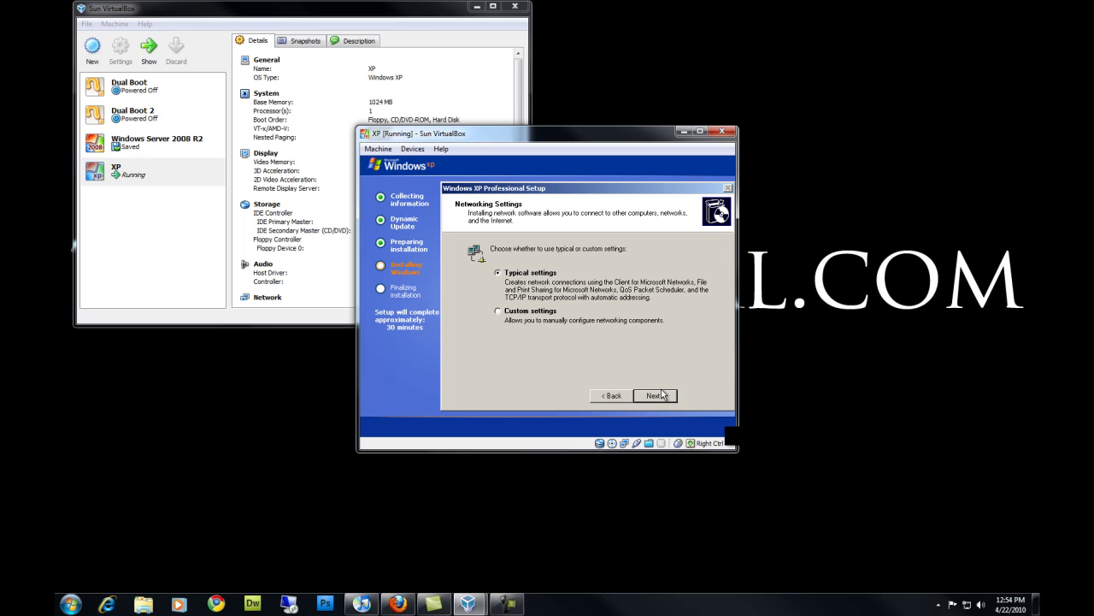
pyautogui.click(655, 395)
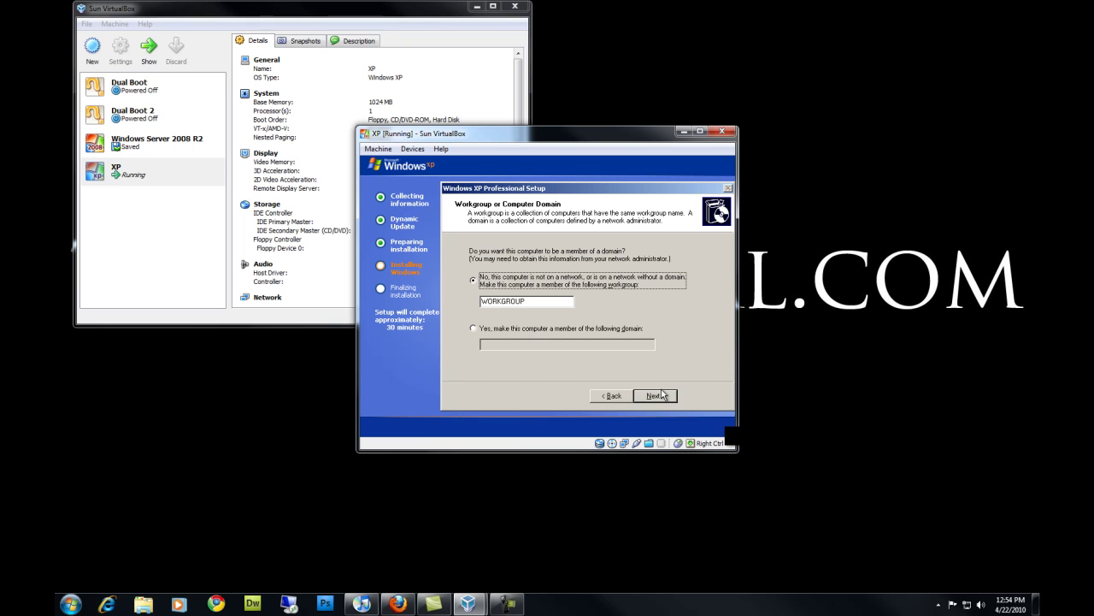
pyautogui.click(661, 395)
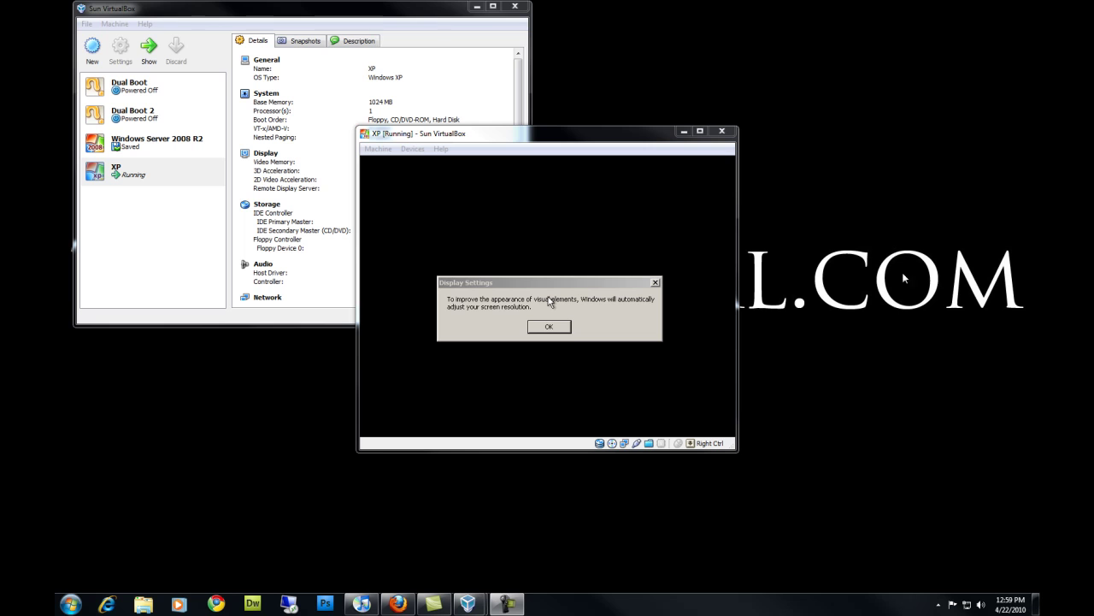
# - Accept the display notice, then reject and revert the new screen resolution
pyautogui.click(696, 379)
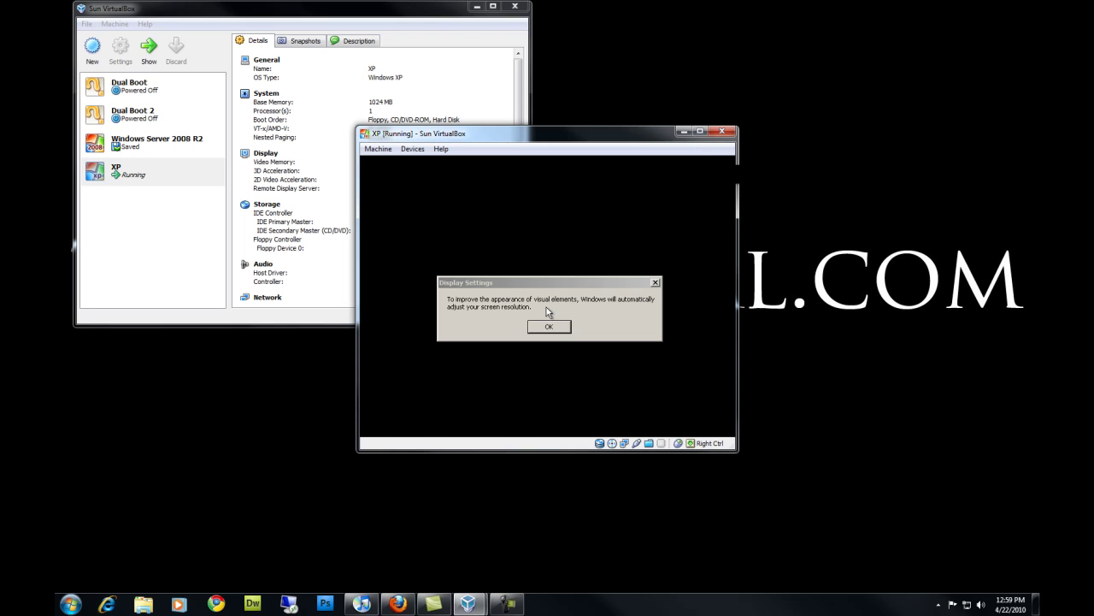
pyautogui.click(551, 326)
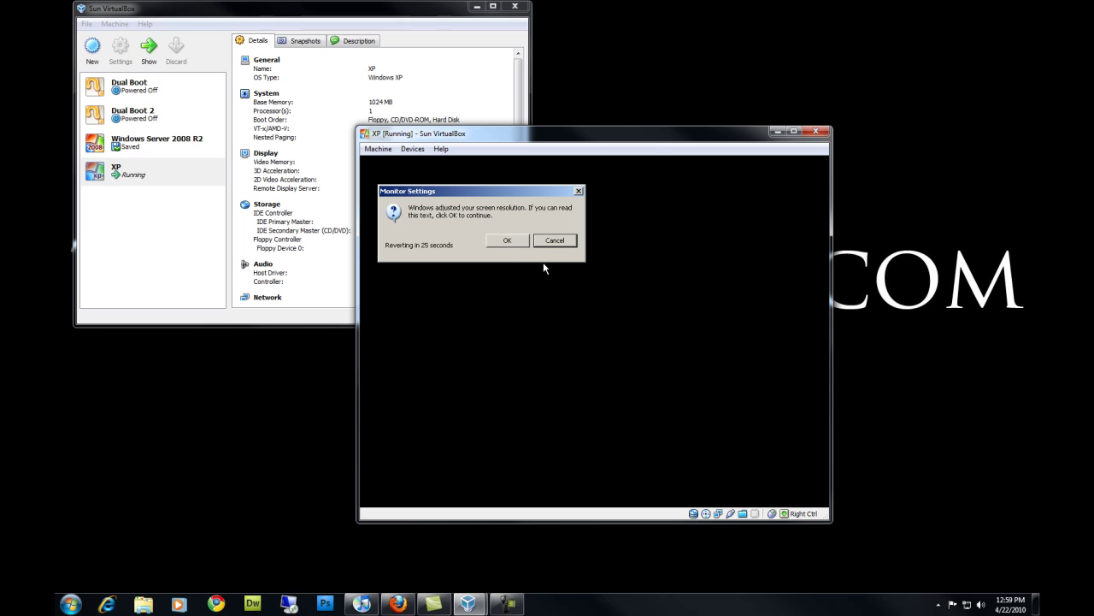
pyautogui.click(554, 247)
pyautogui.click(554, 244)
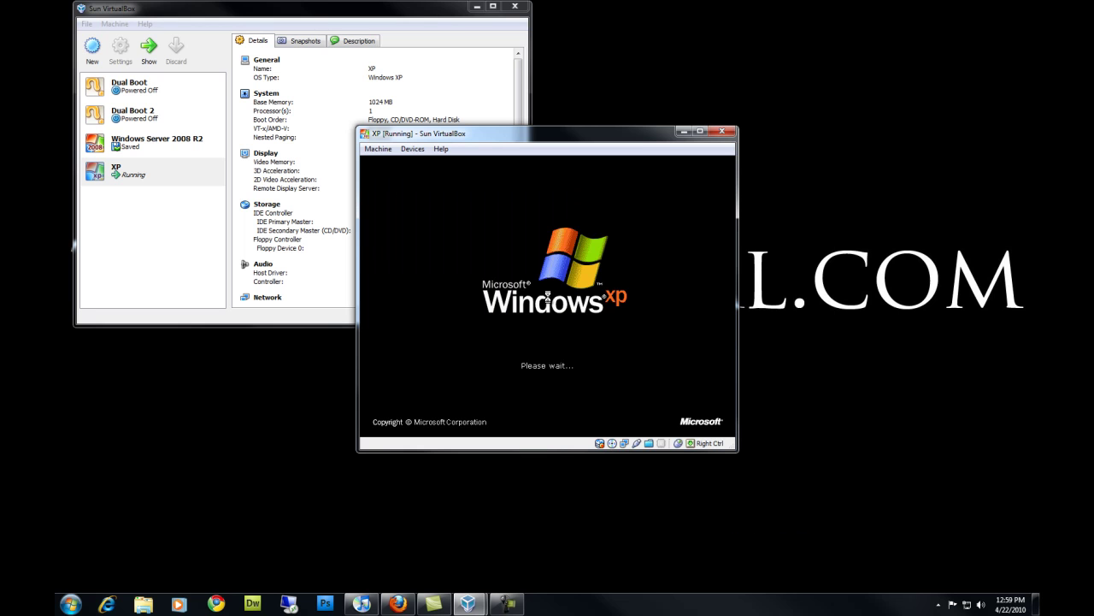